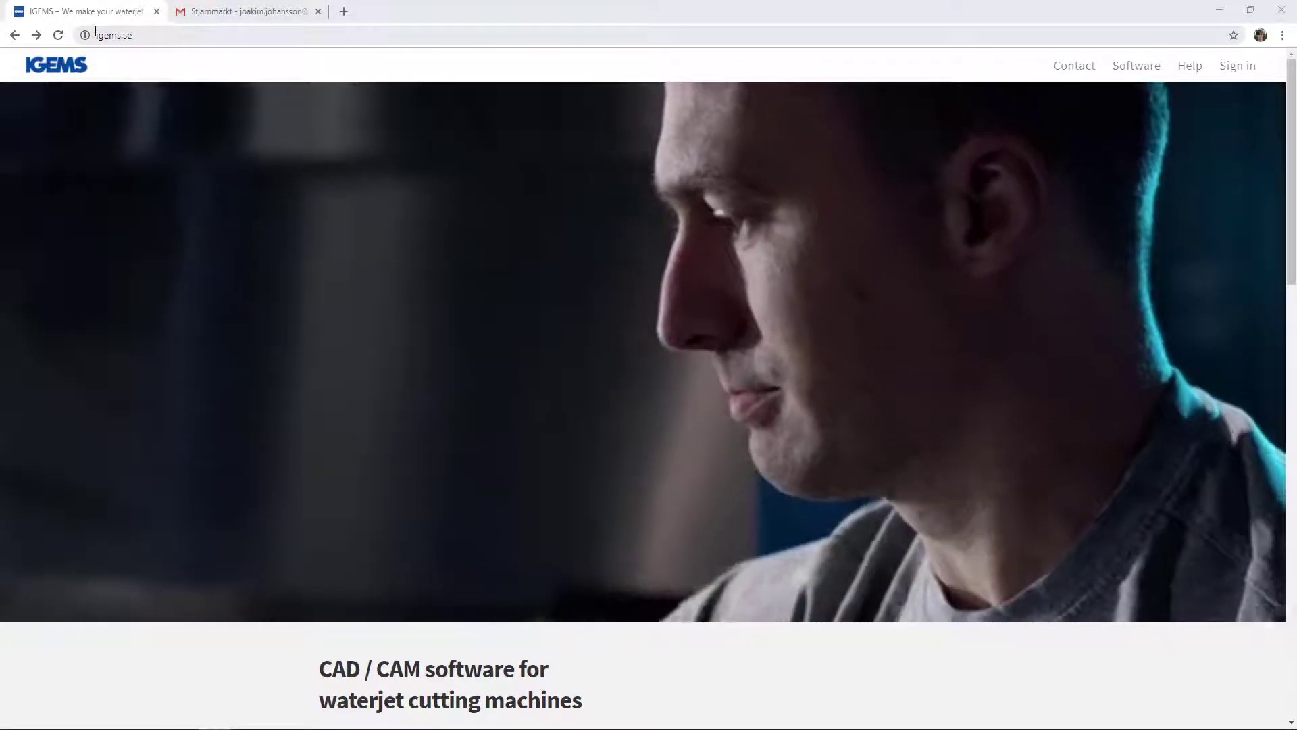
{"action": "scroll", "coordinate": [498, 438], "scroll_direction": "down", "scroll_amount": 2}
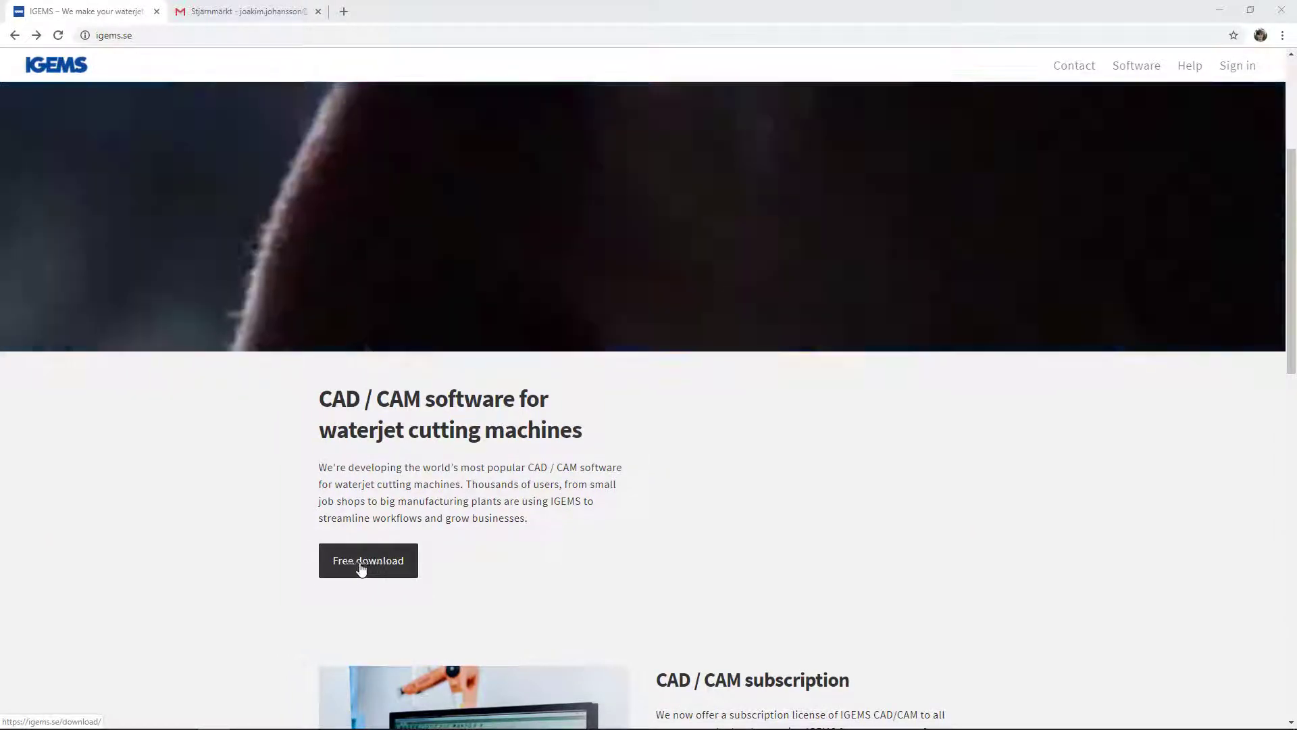
Step: Submit the IGEMS free-download form with autofilled name, last name, company and email
{"action": "left_click", "coordinate": [361, 564]}
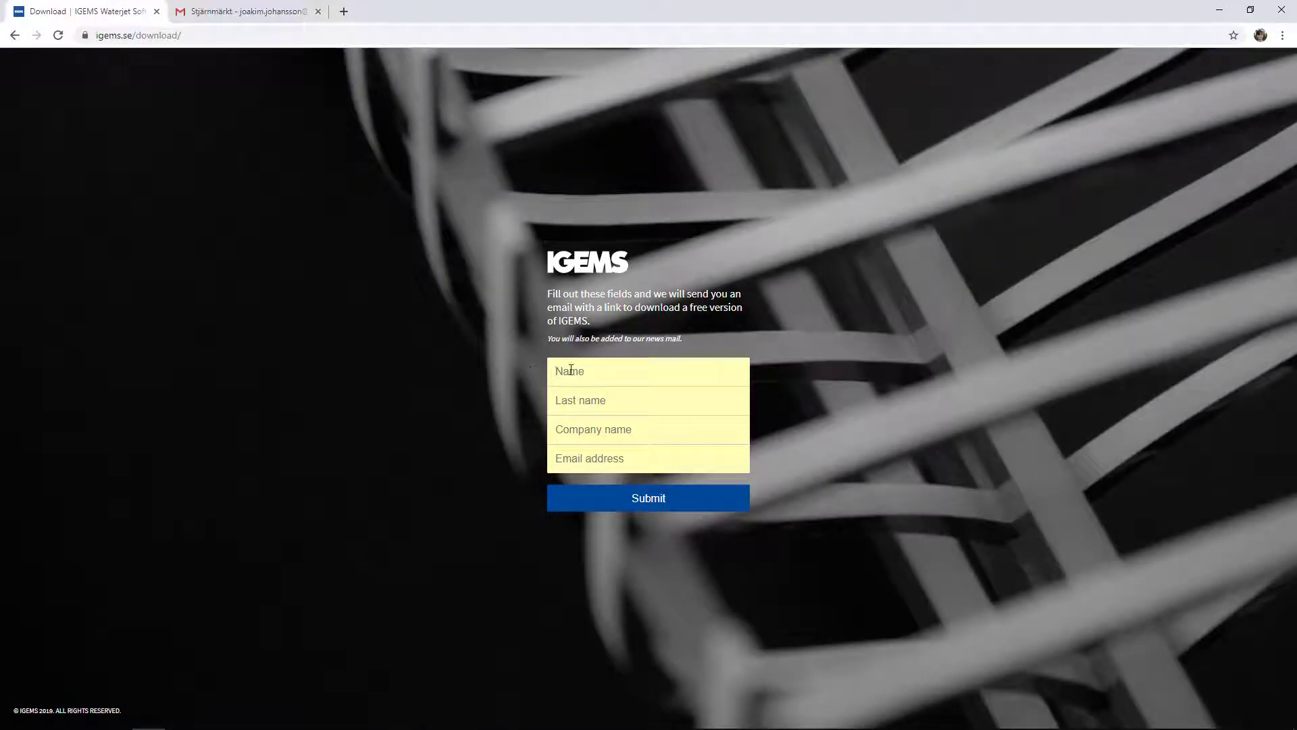
{"action": "type", "text": "joakim"}
{"action": "left_click", "coordinate": [584, 404]}
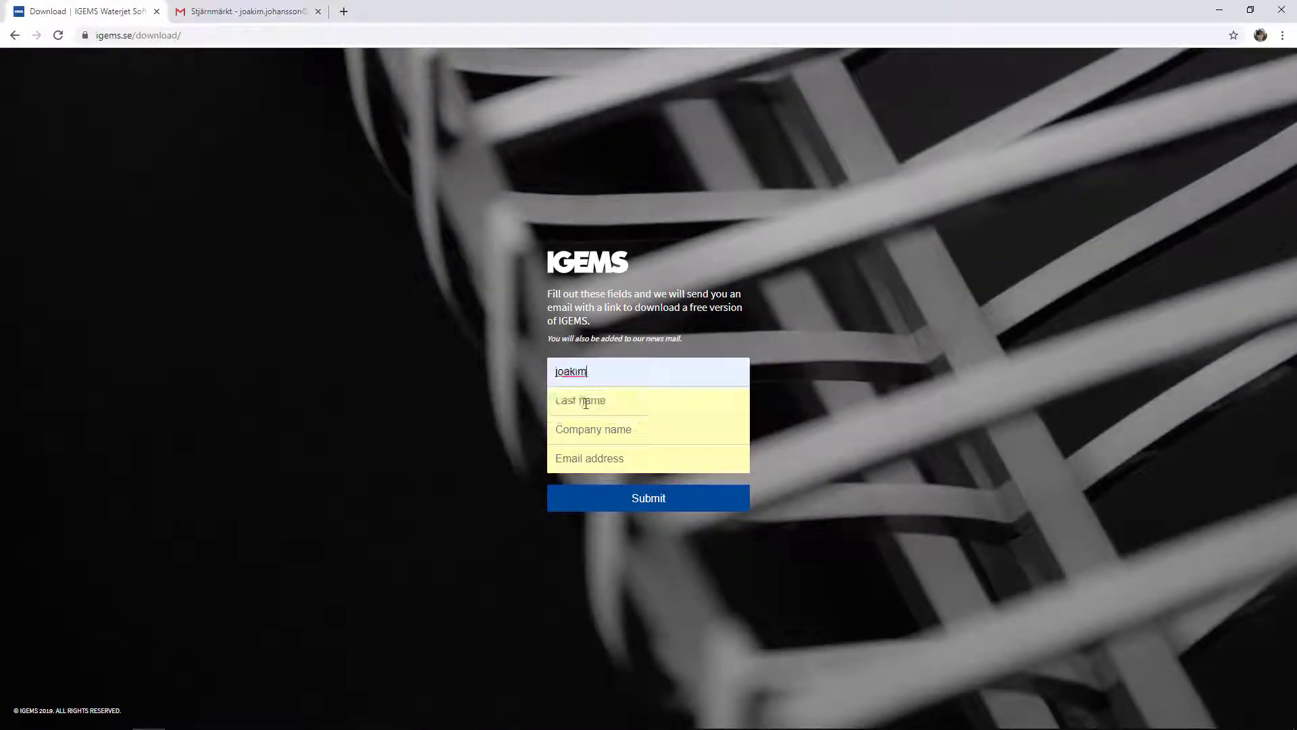
{"action": "left_click", "coordinate": [589, 432]}
{"action": "type", "text": "igems"}
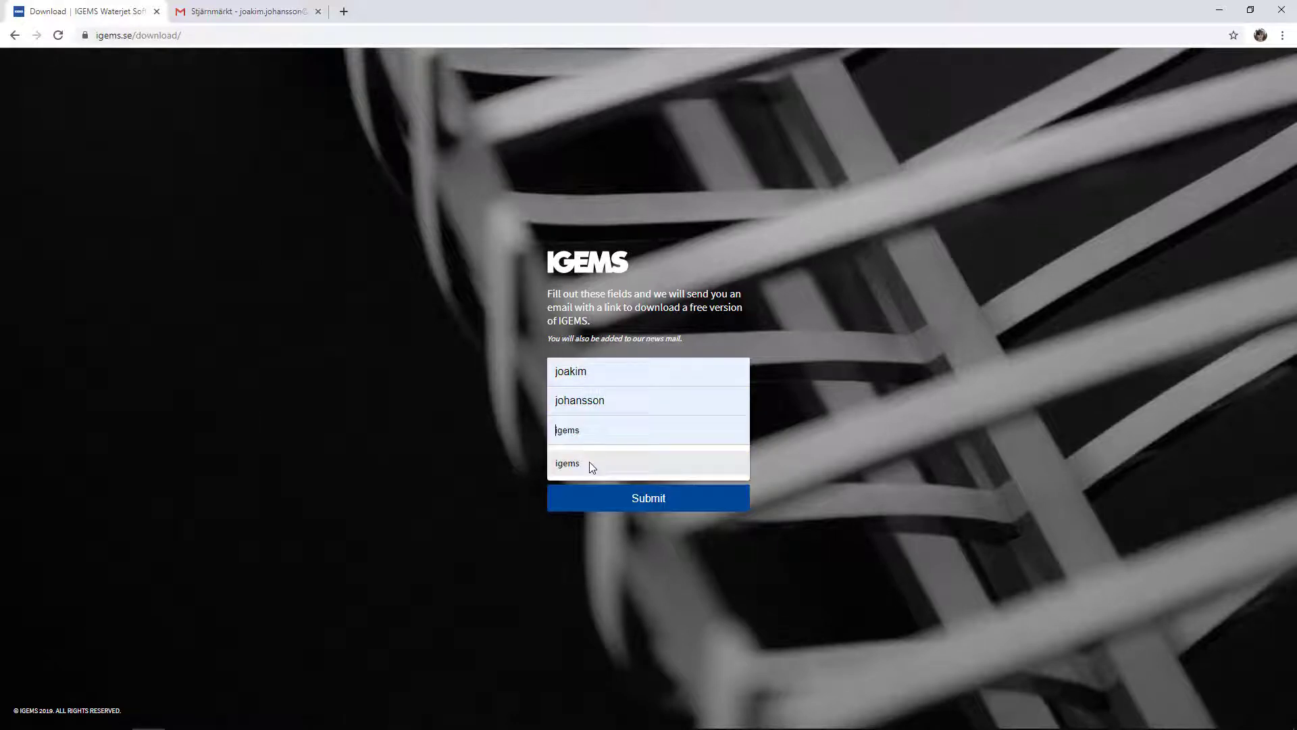
{"action": "left_click", "coordinate": [590, 463]}
{"action": "left_click", "coordinate": [595, 493]}
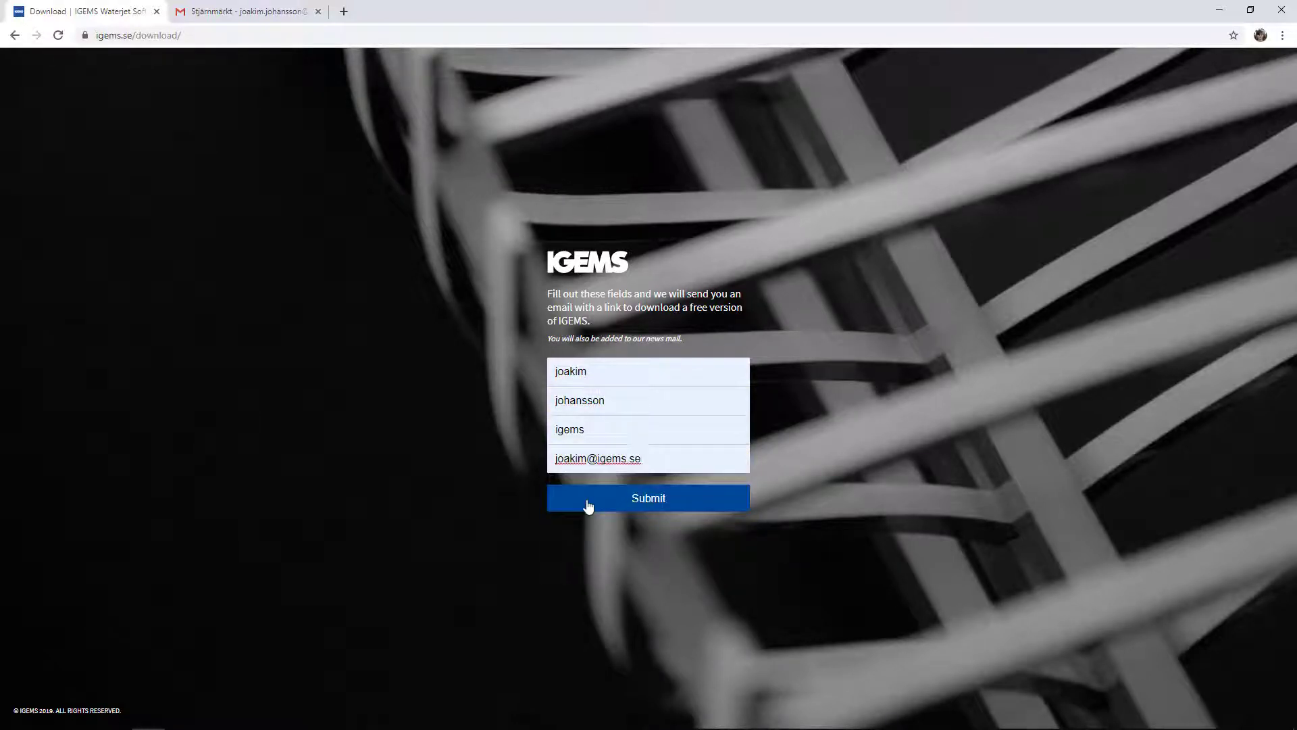
{"action": "left_click", "coordinate": [588, 506]}
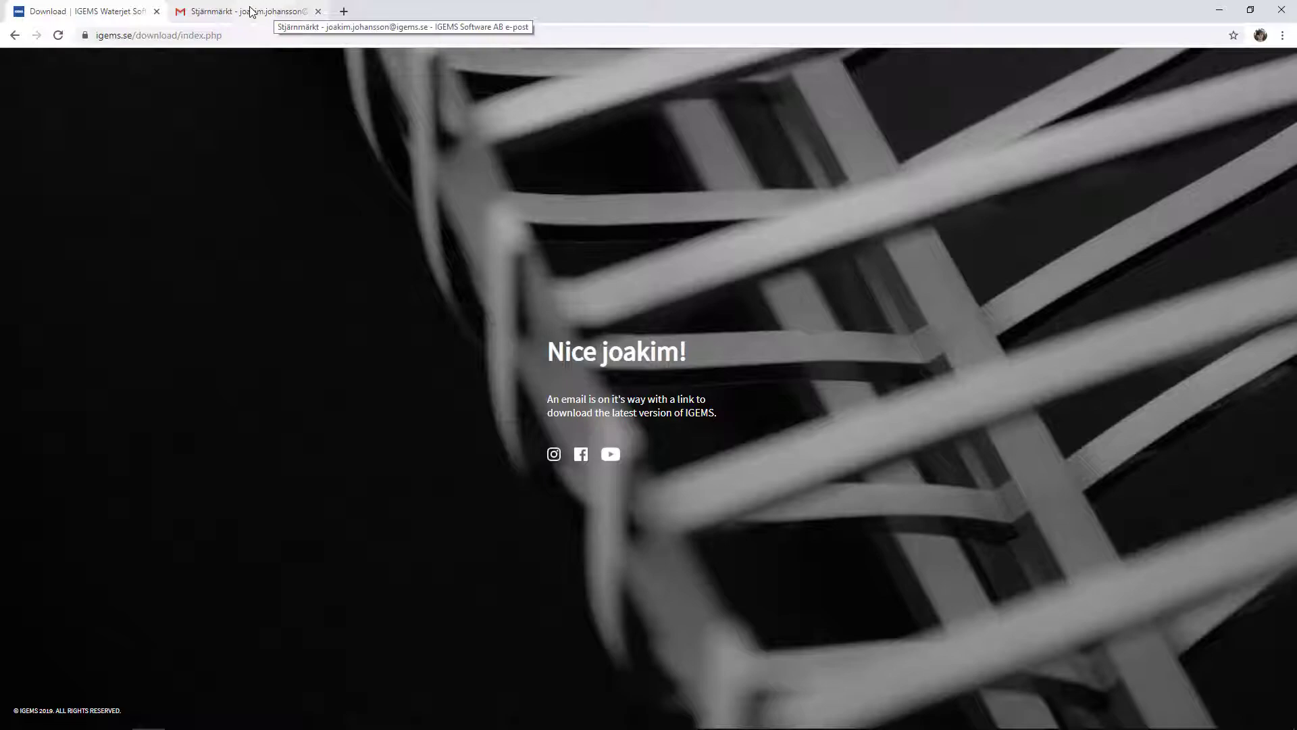
Step: Download IGEMS_R2019.3.zip from the starred IGEMS email in Gmail
{"action": "left_click", "coordinate": [251, 13]}
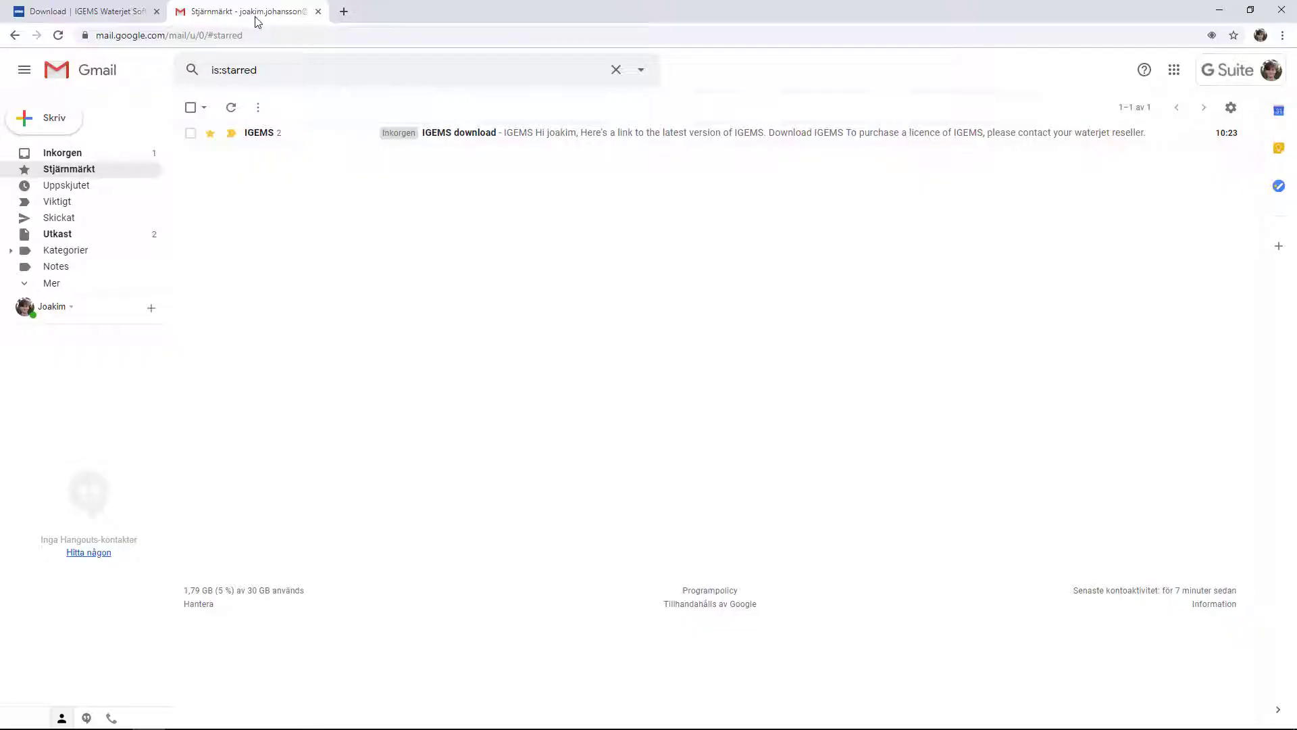
{"action": "left_click", "coordinate": [313, 142]}
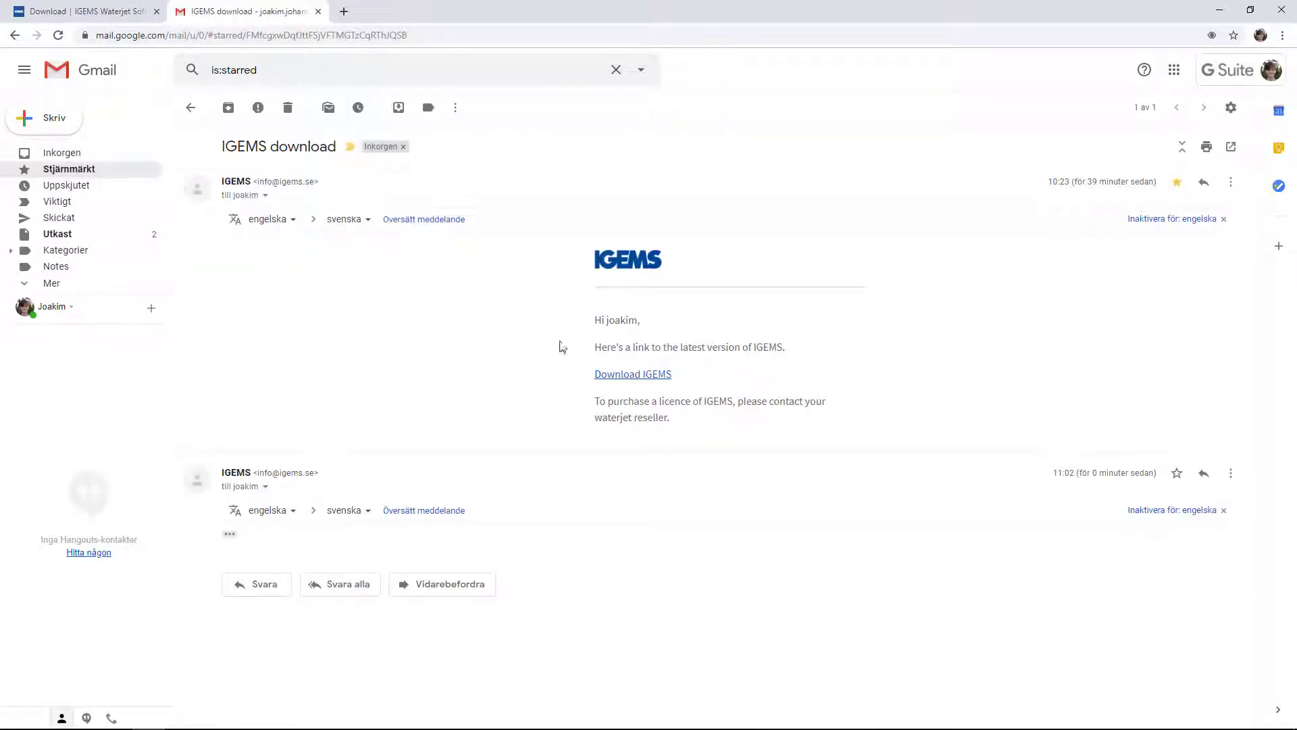
{"action": "left_click", "coordinate": [622, 378]}
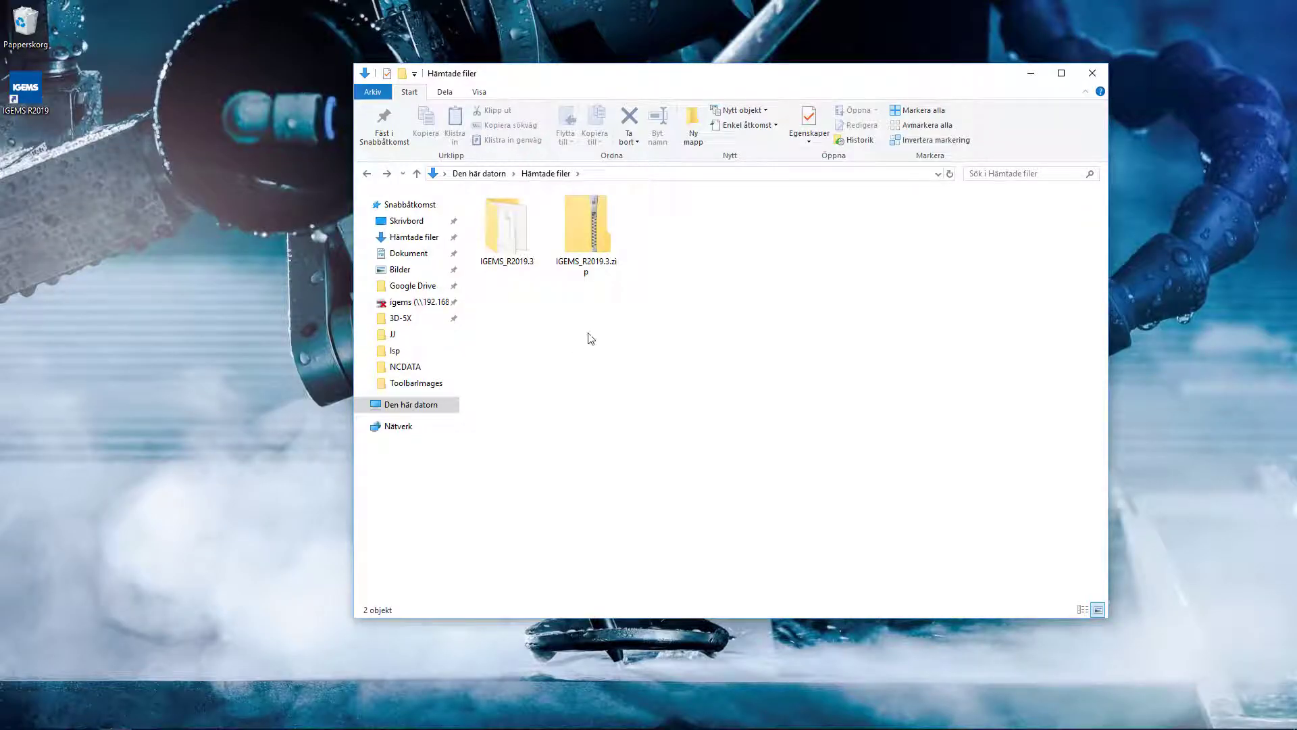
Step: Run Setup.exe from the IGEMS_R2019.3 folder in Downloads
{"action": "double_click", "coordinate": [503, 232]}
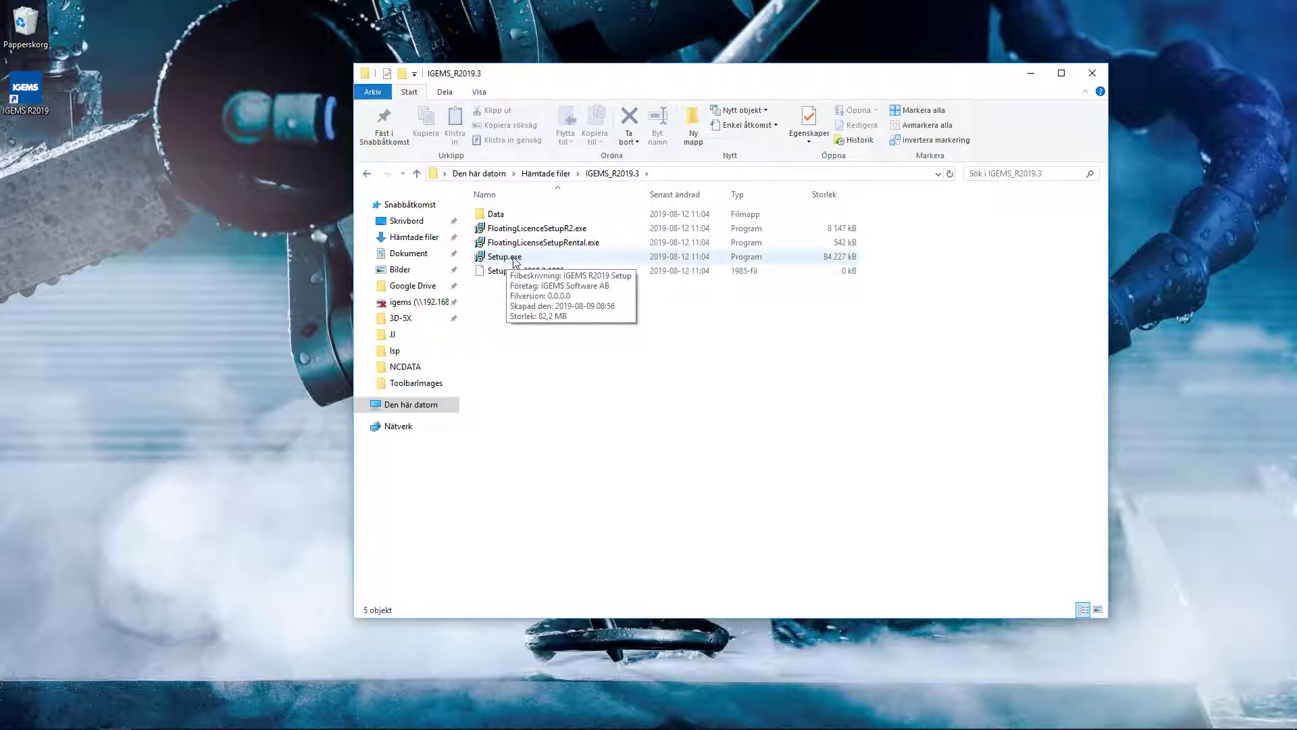
{"action": "double_click", "coordinate": [515, 260]}
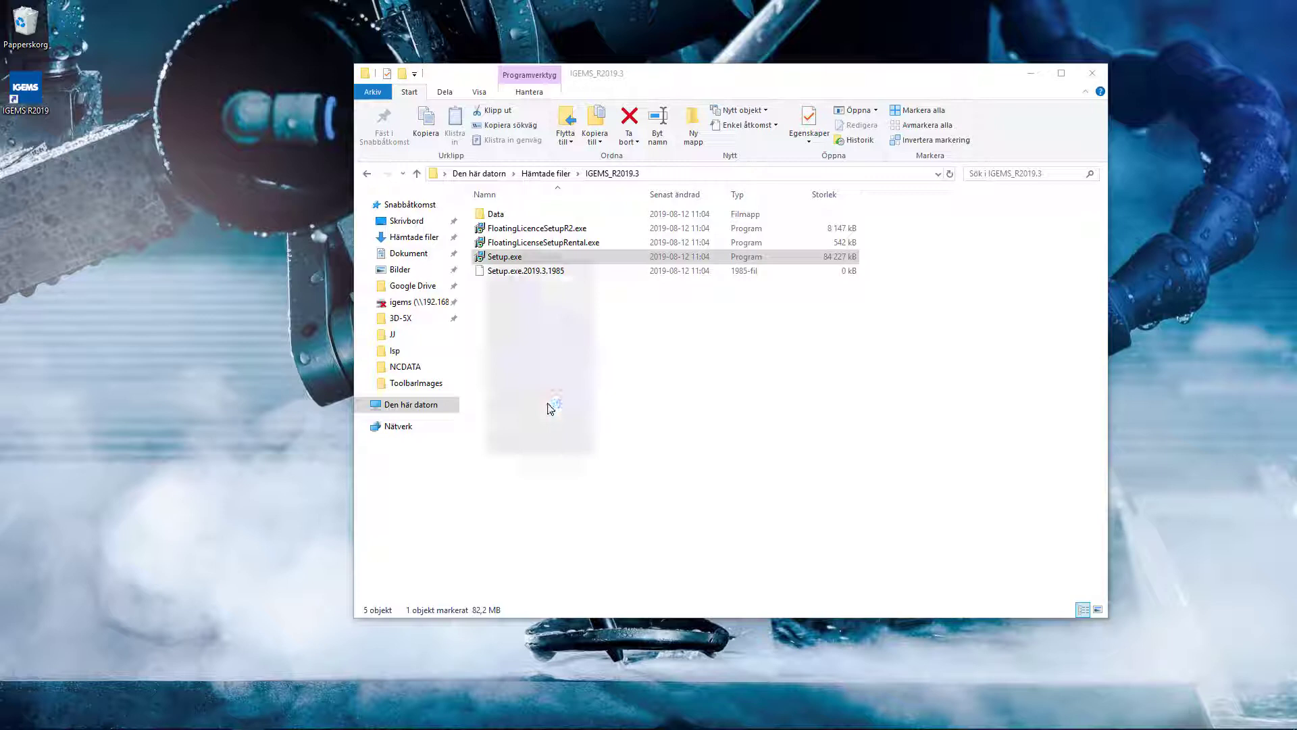
Step: Accept the license, keeping the default install folder and desktop and Quick Launch icons
{"action": "left_click", "coordinate": [722, 481]}
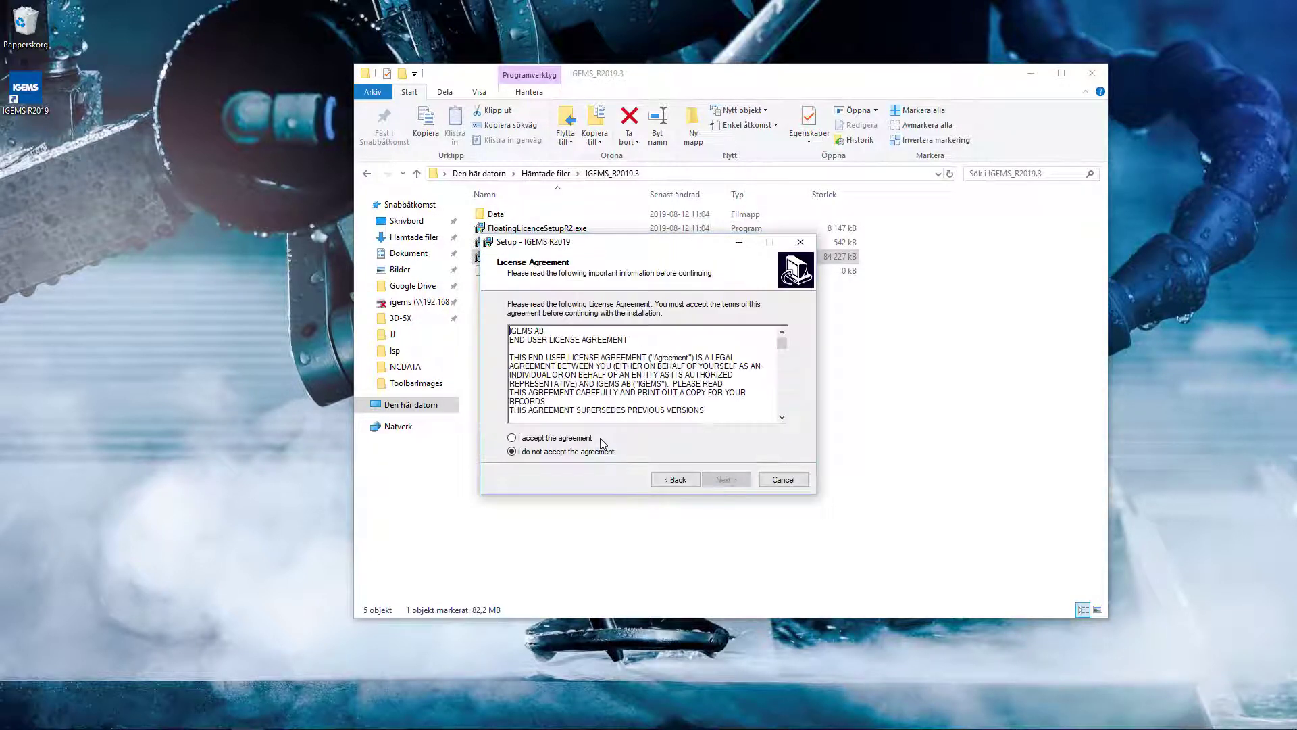
{"action": "left_click", "coordinate": [571, 439]}
{"action": "left_click", "coordinate": [725, 479]}
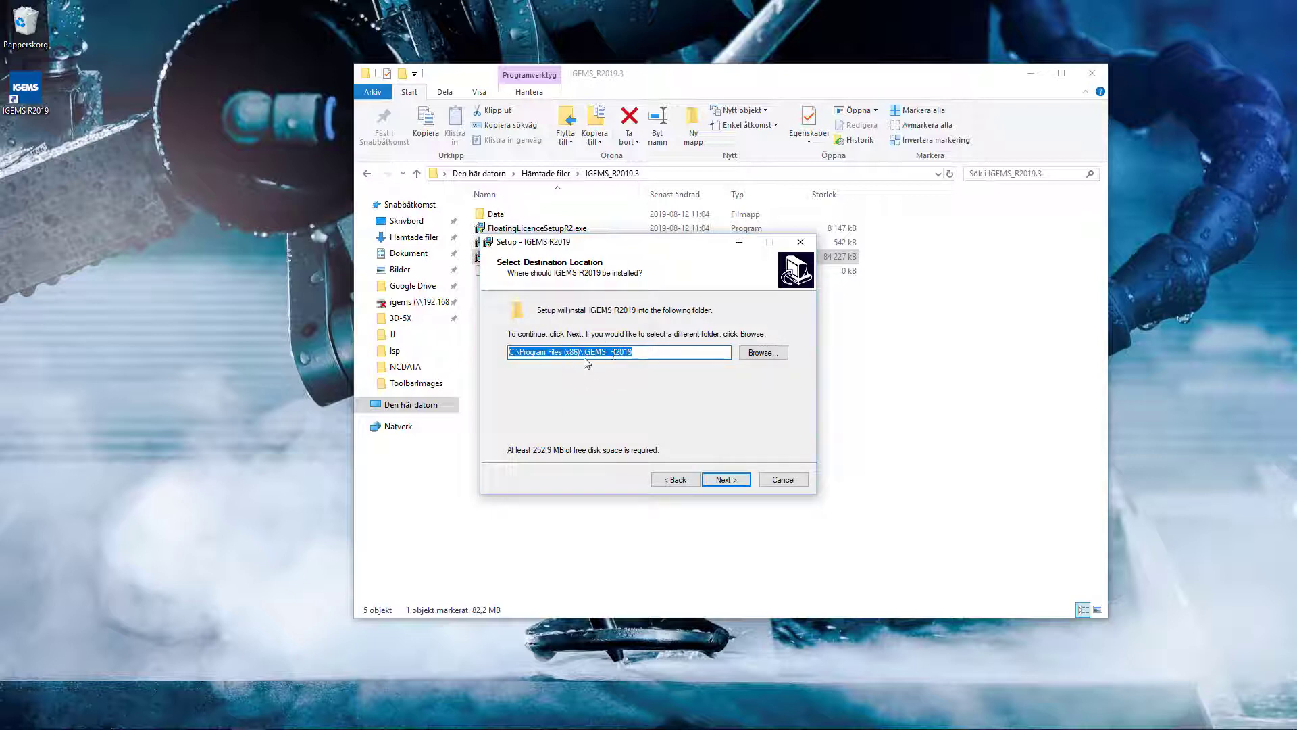
{"action": "left_click", "coordinate": [724, 482]}
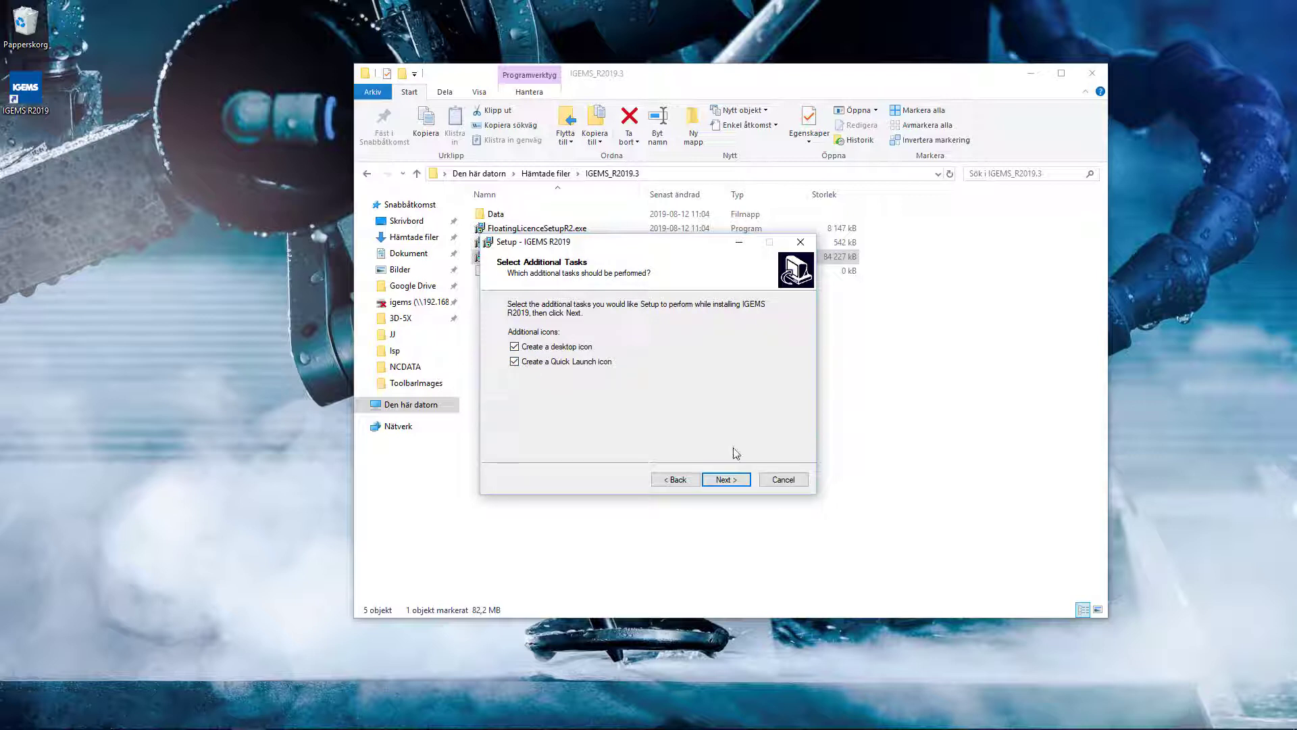
{"action": "left_click", "coordinate": [735, 482]}
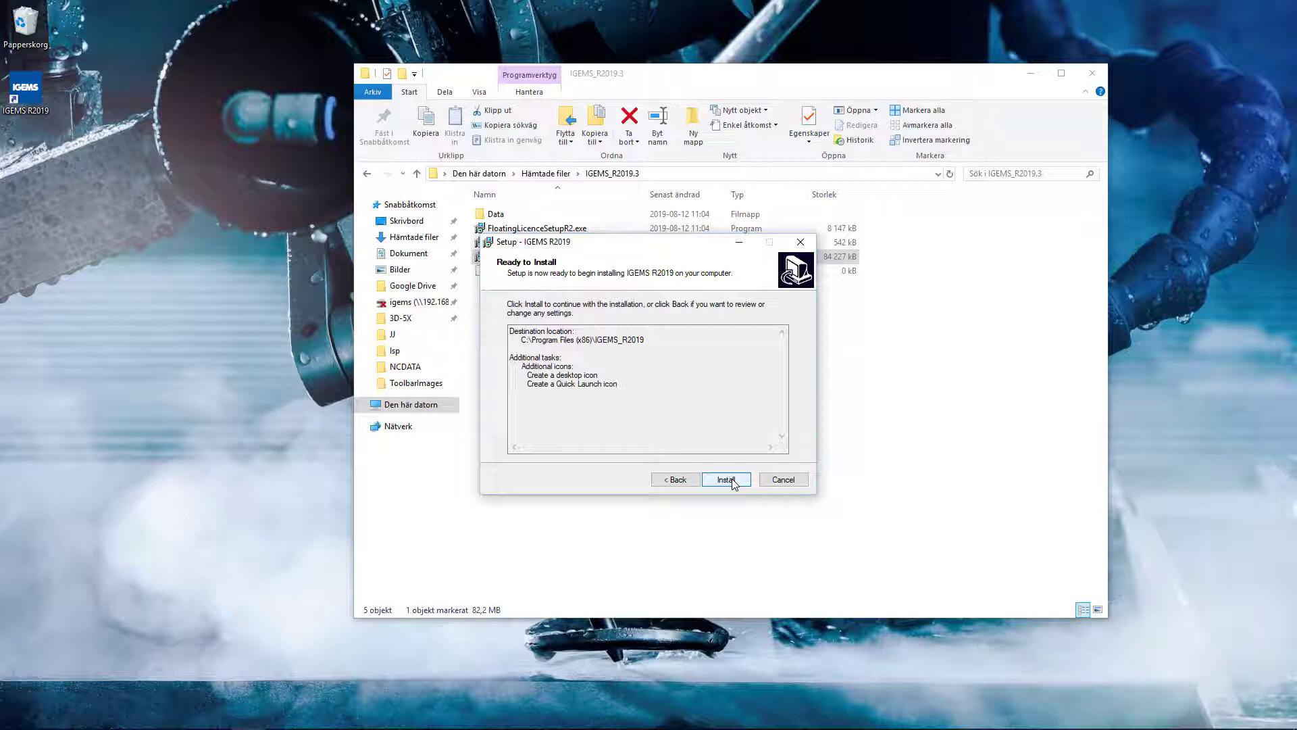
Step: Start installing IGEMS R2019 and close File Explorer while files extract
{"action": "left_click", "coordinate": [726, 480]}
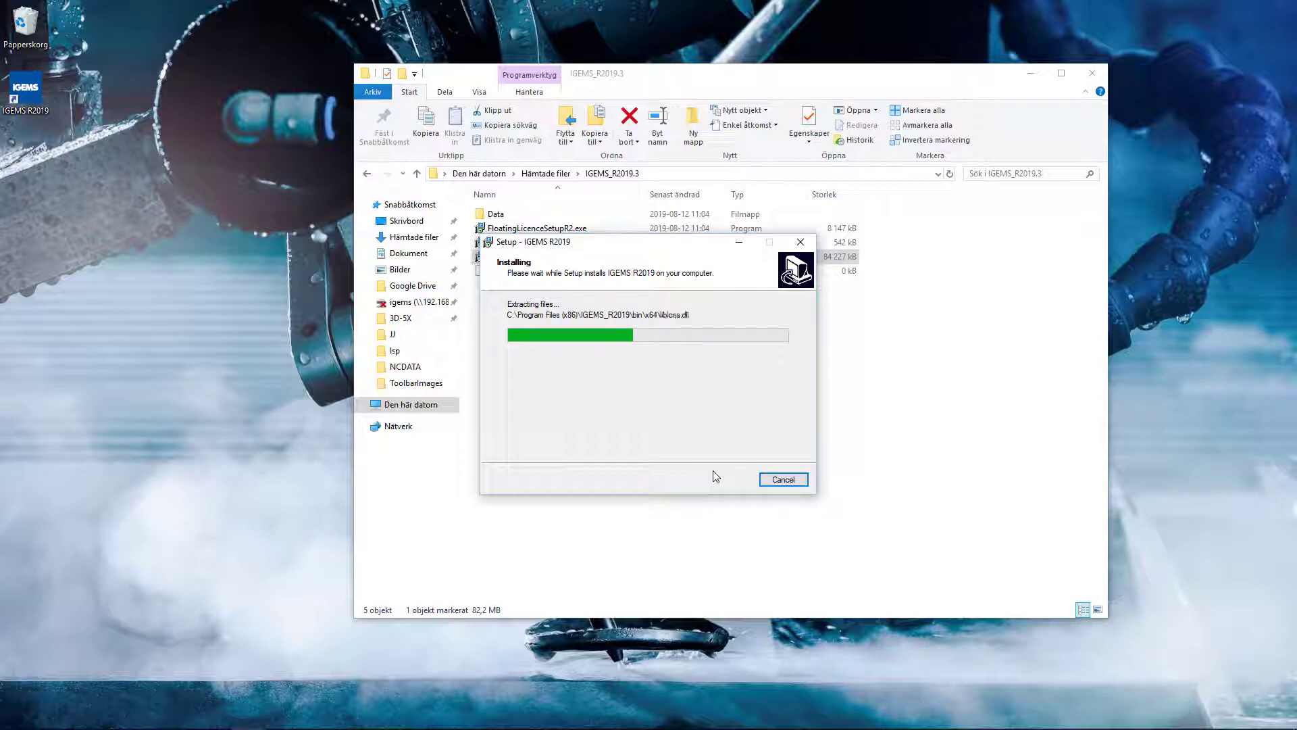
{"action": "left_click", "coordinate": [1091, 74]}
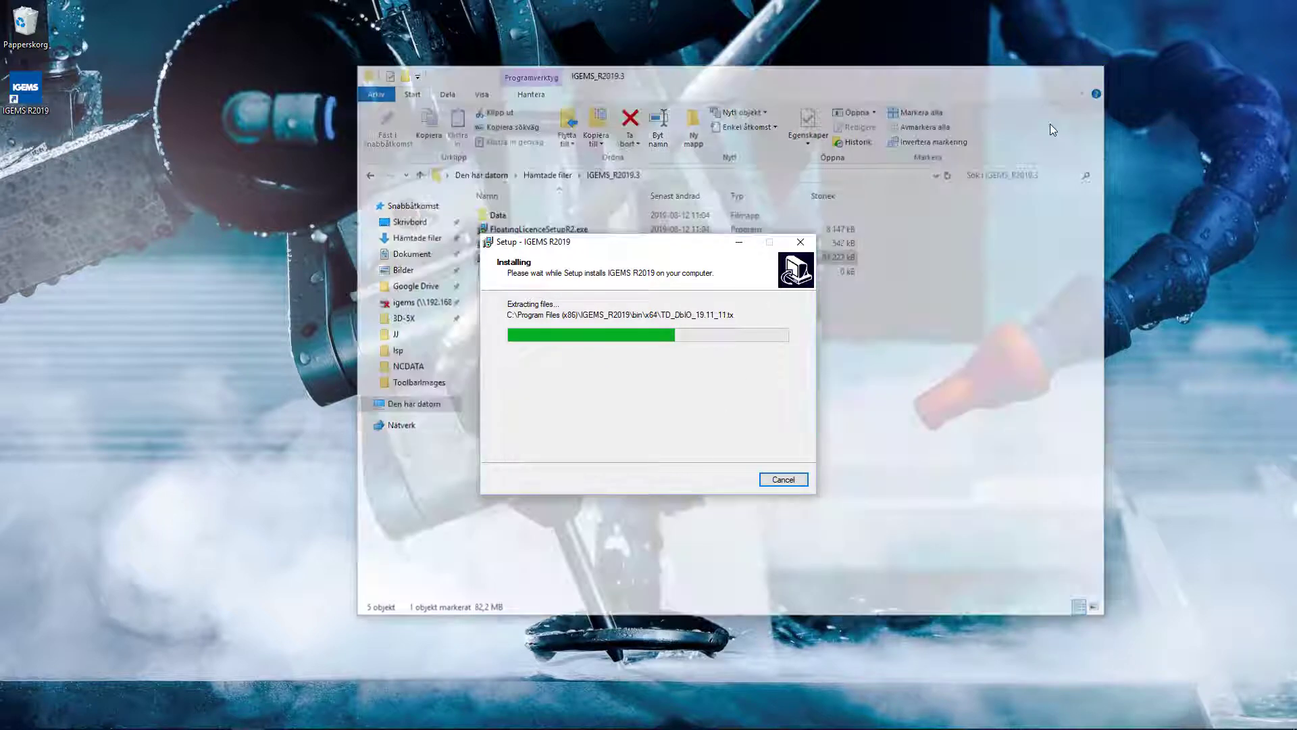